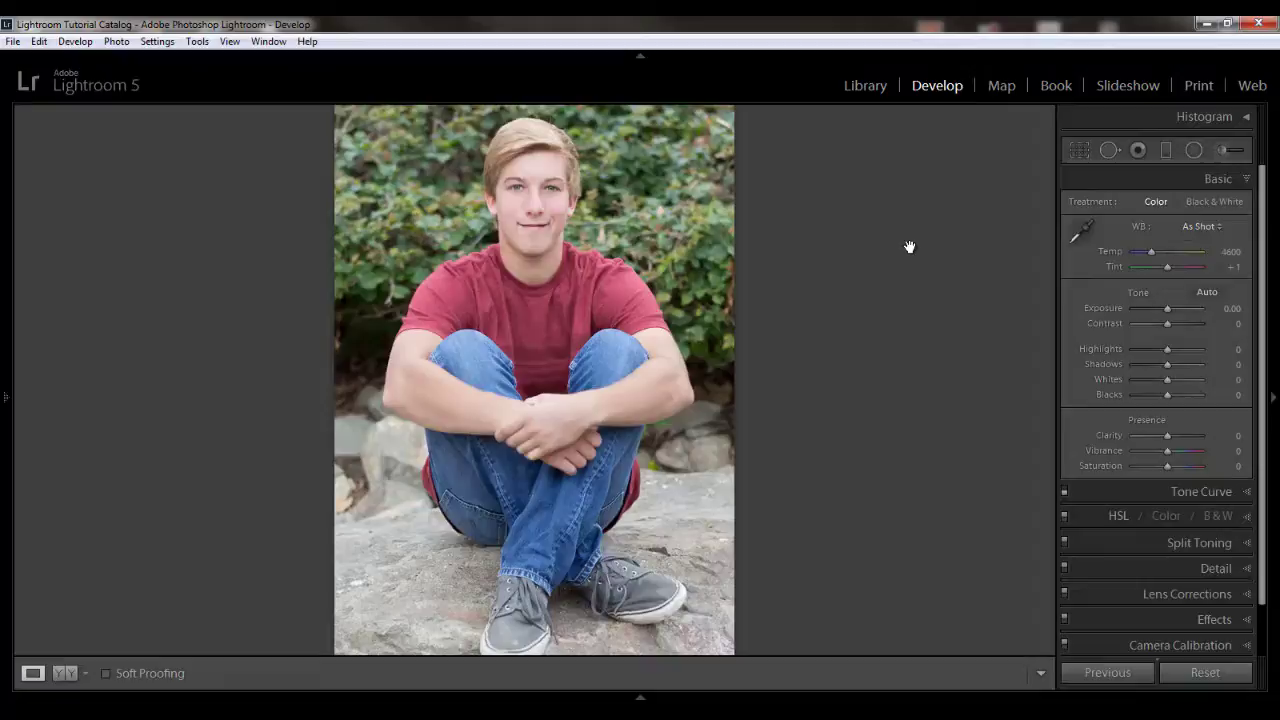
- Sample a neutral grey with the White Balance eyedropper, giving a Custom balance of Temp 5050, Tint +1
left_click(1079, 234)
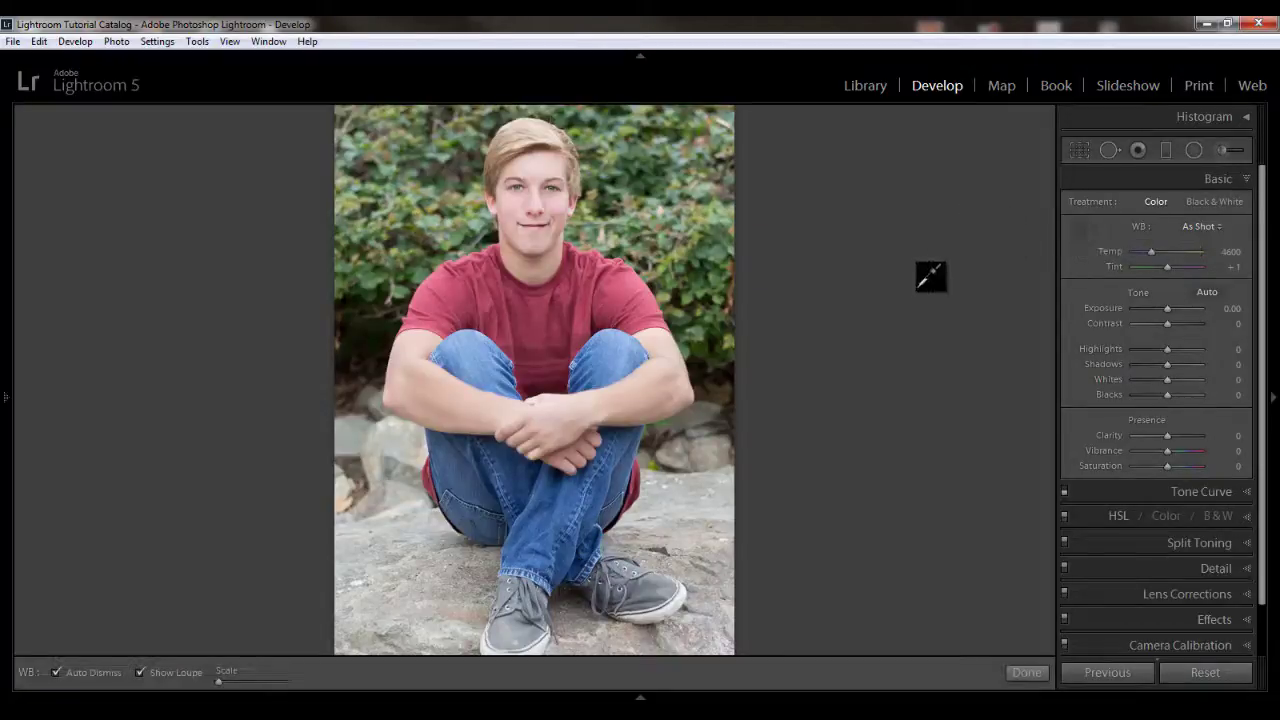
left_click(654, 589)
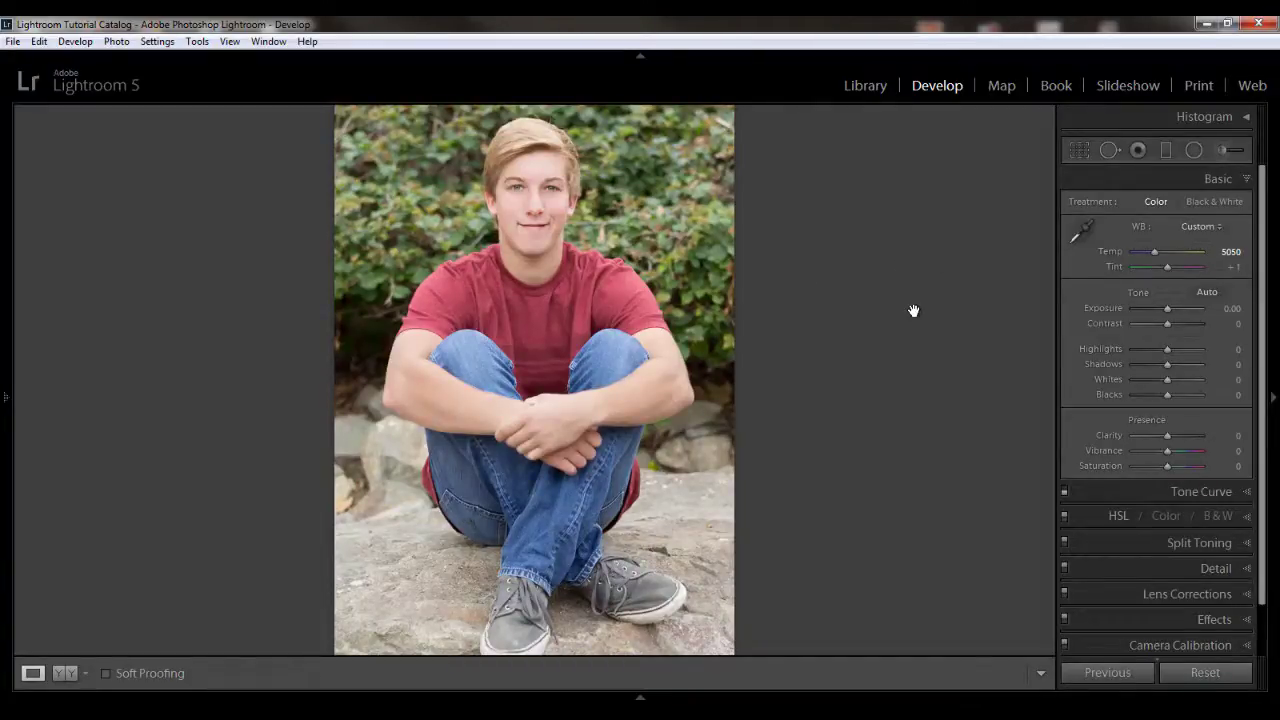
- Set Whites to +19 and Blacks to −12 while checking the clipping preview
left_click(1165, 378, "alt")
left_click_drag(1166, 380, 1176, 381)
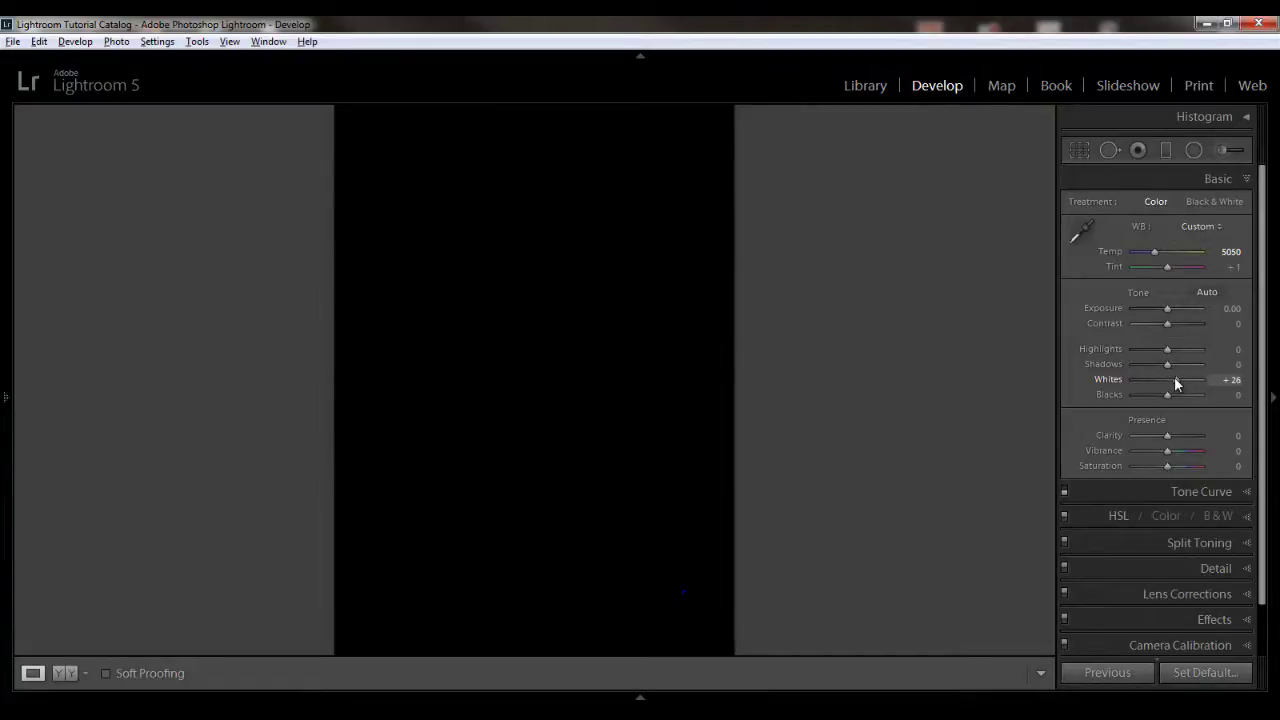
left_click_drag(1174, 376, 1172, 378)
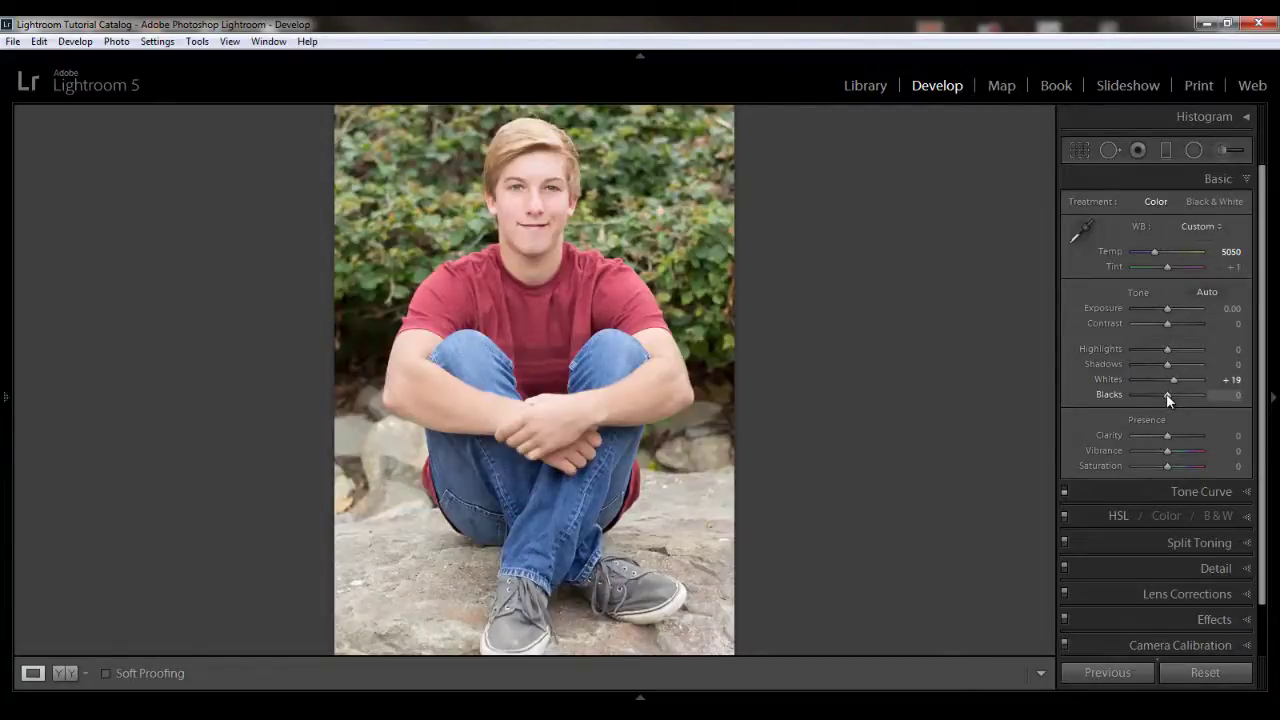
left_click_drag(1166, 393, 1162, 394)
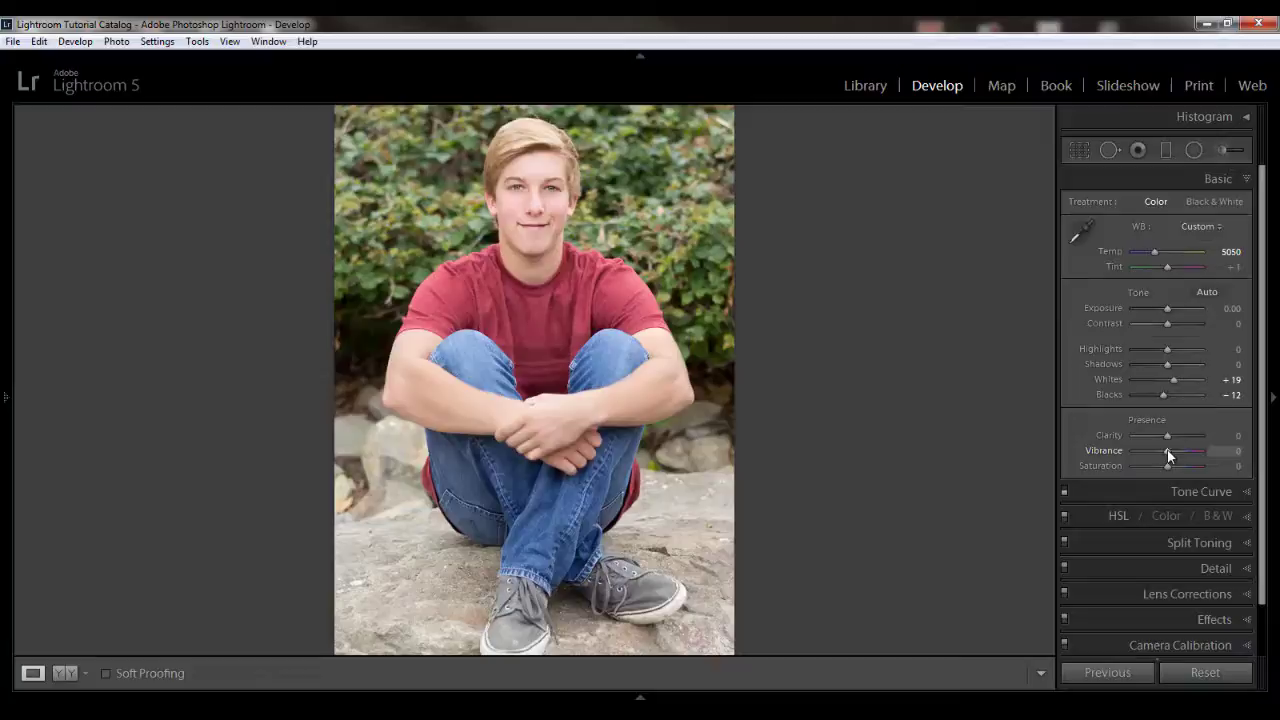
left_click_drag(1169, 455, 1185, 452)
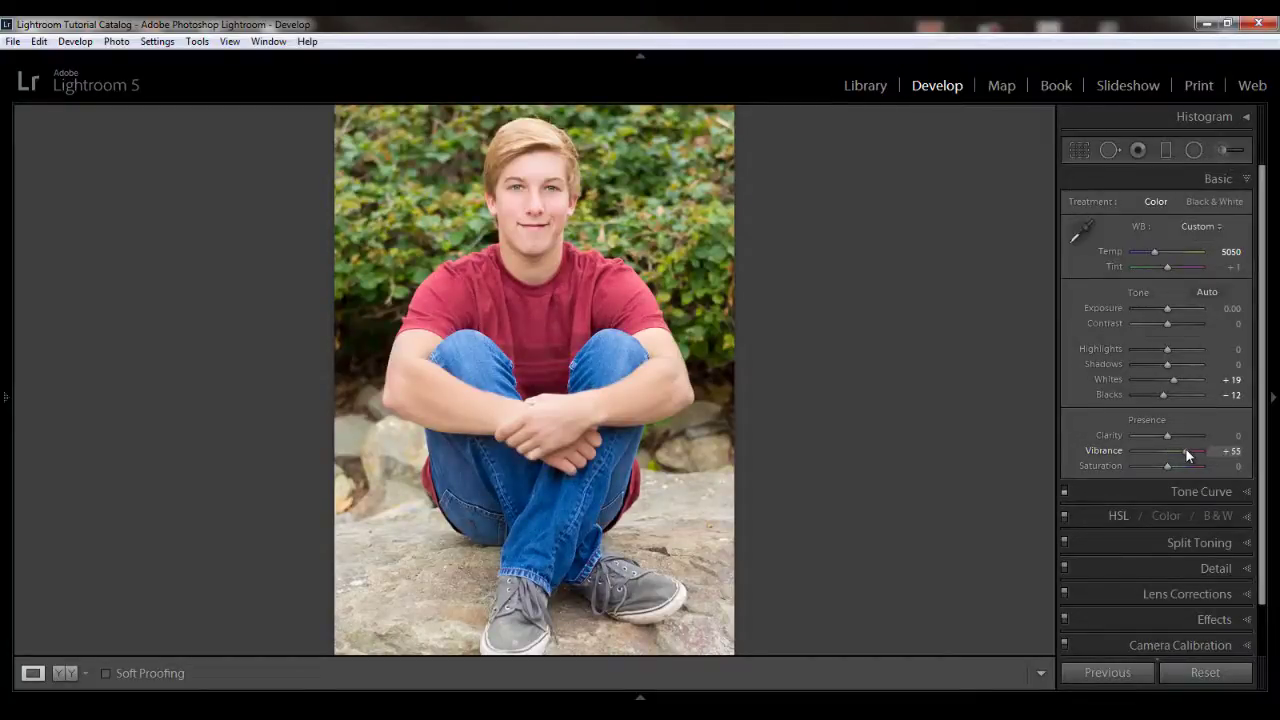
left_click_drag(1186, 452, 1190, 453)
left_click_drag(1187, 454, 1168, 454)
double_click(1108, 450)
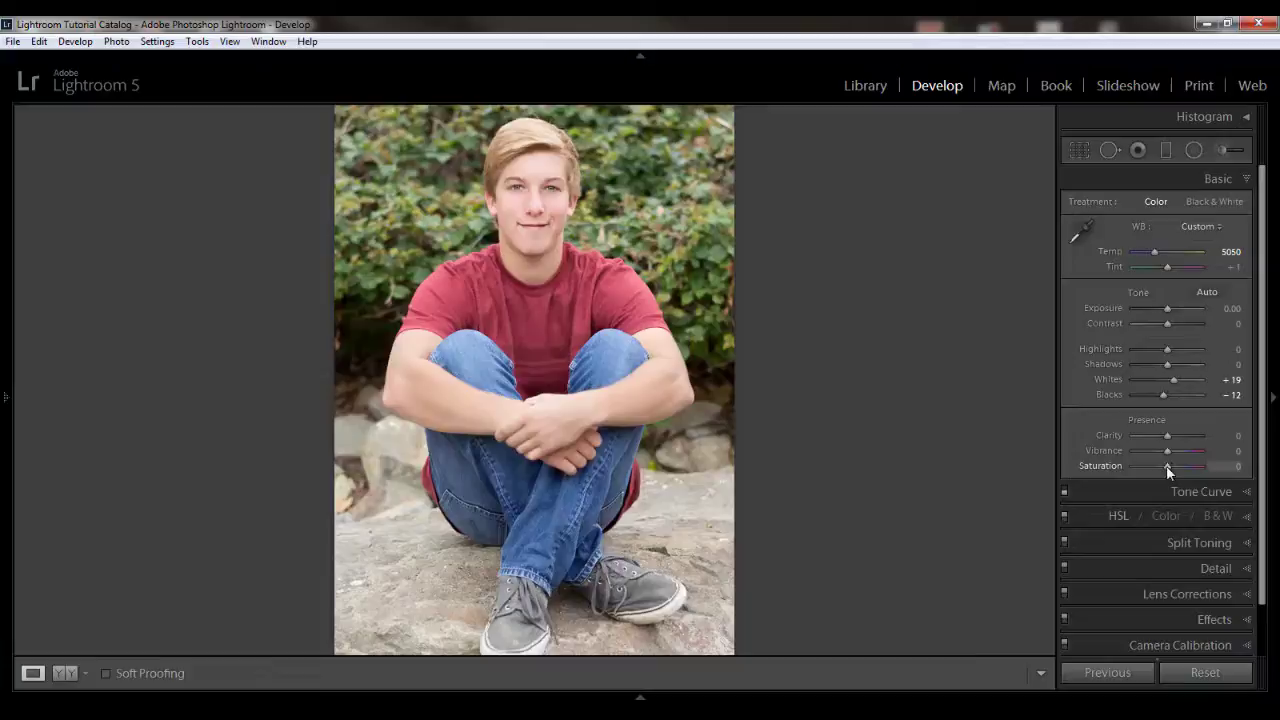
left_click_drag(1167, 466, 1186, 466)
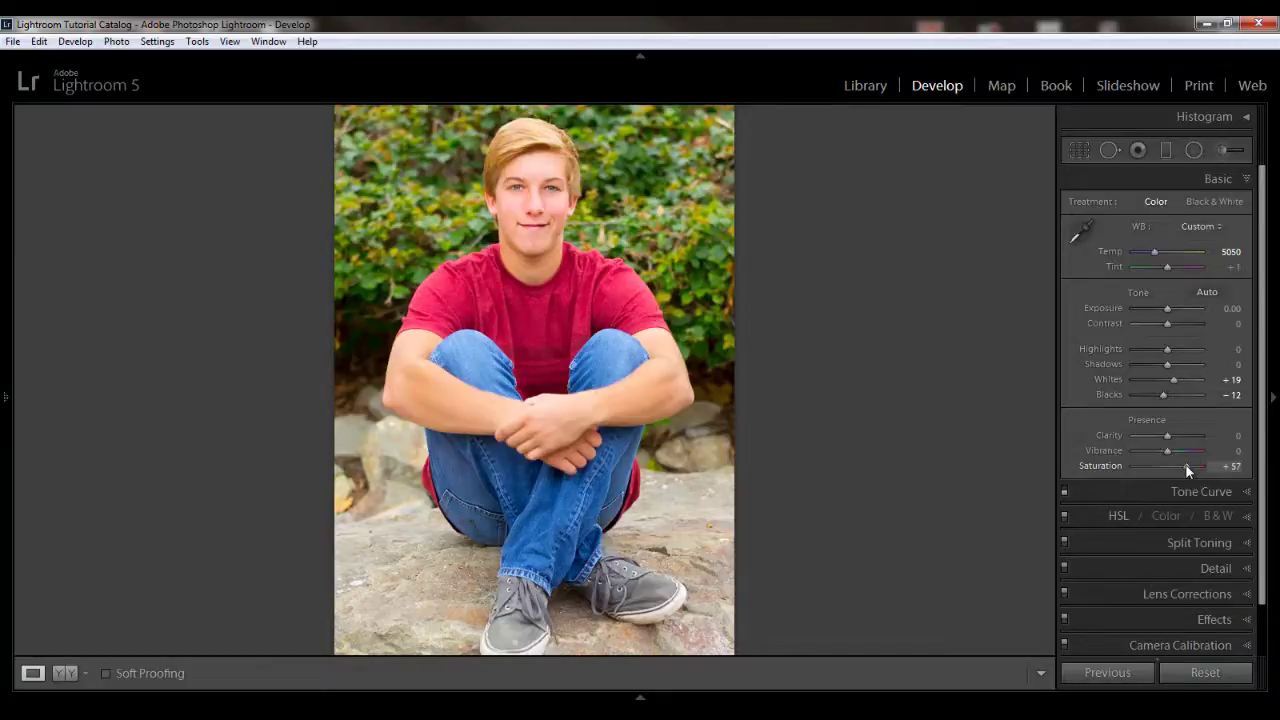
double_click(1101, 466)
- Expand the HSL panel, browse its Saturation, Hue and All views, then show the per-colour Color view
left_click(1249, 519)
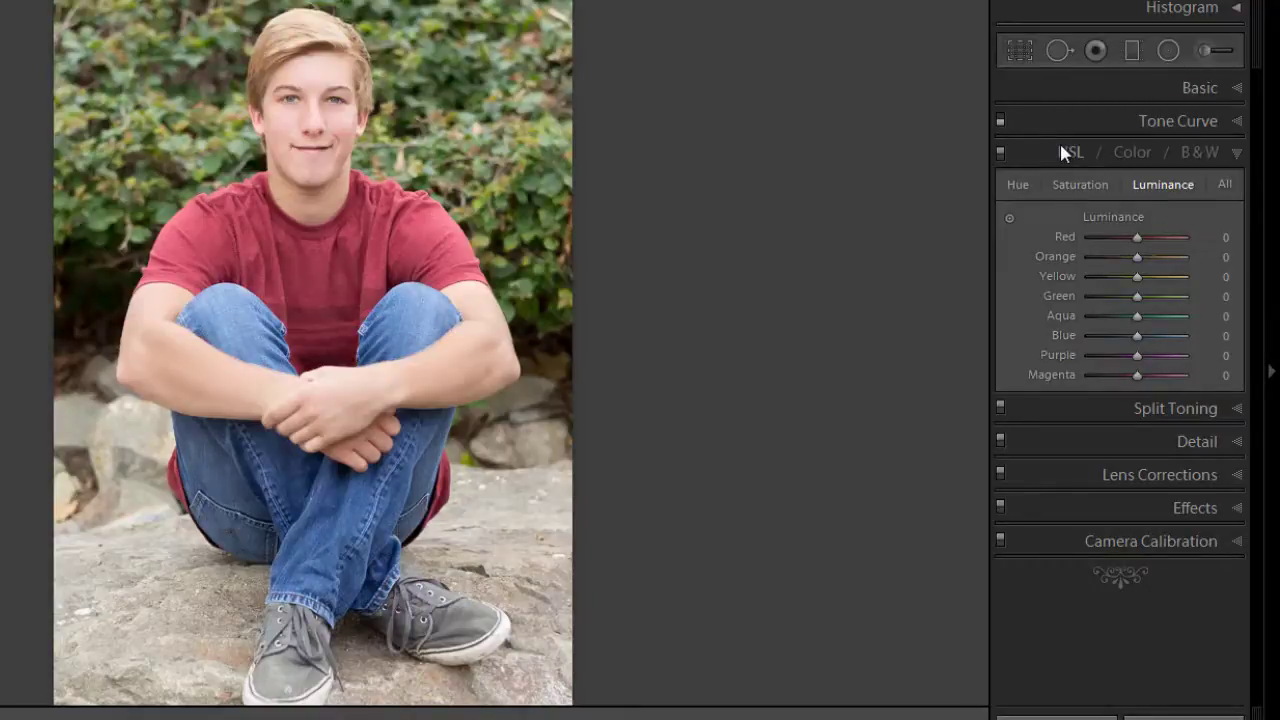
left_click(1088, 189)
left_click(1024, 186)
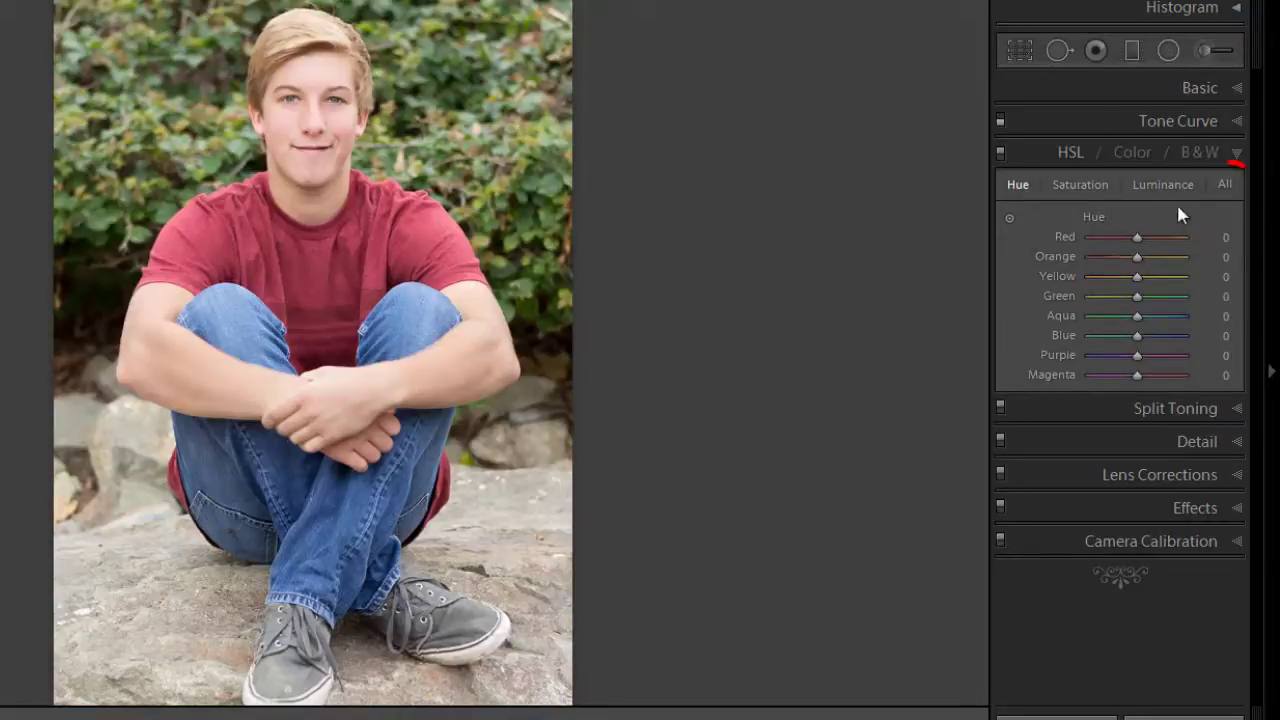
left_click(1226, 186)
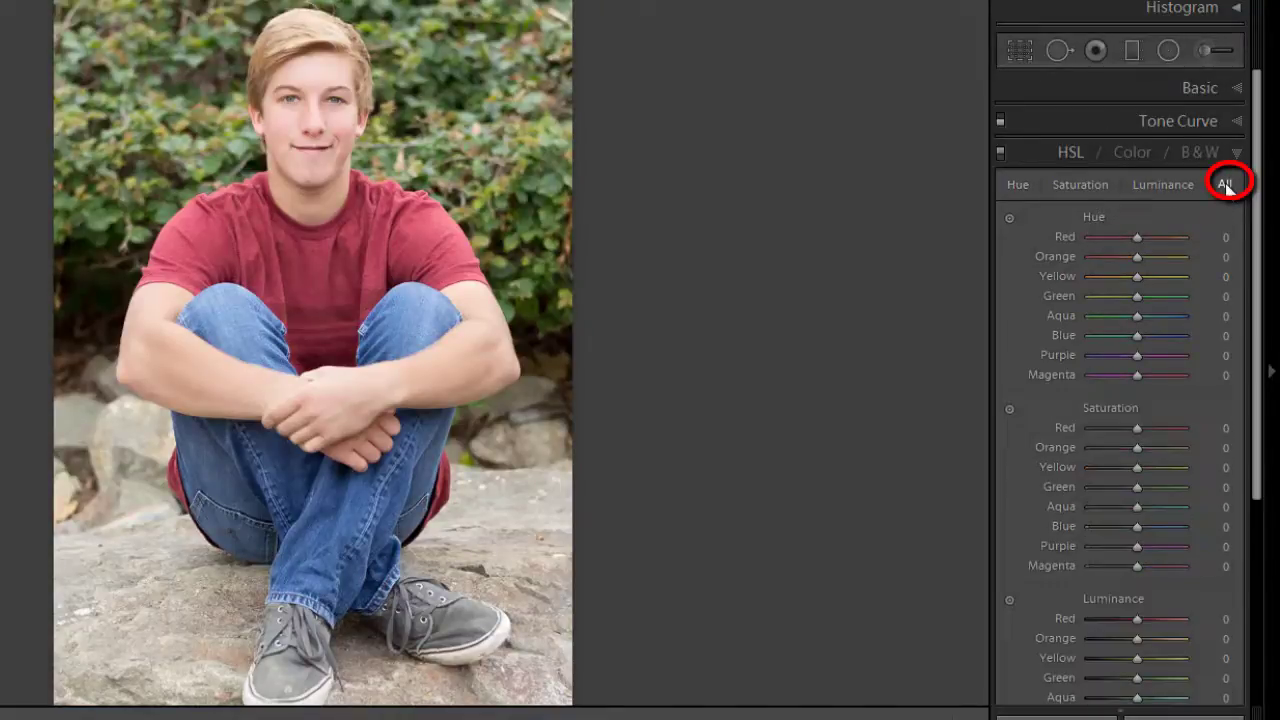
left_click(1017, 186)
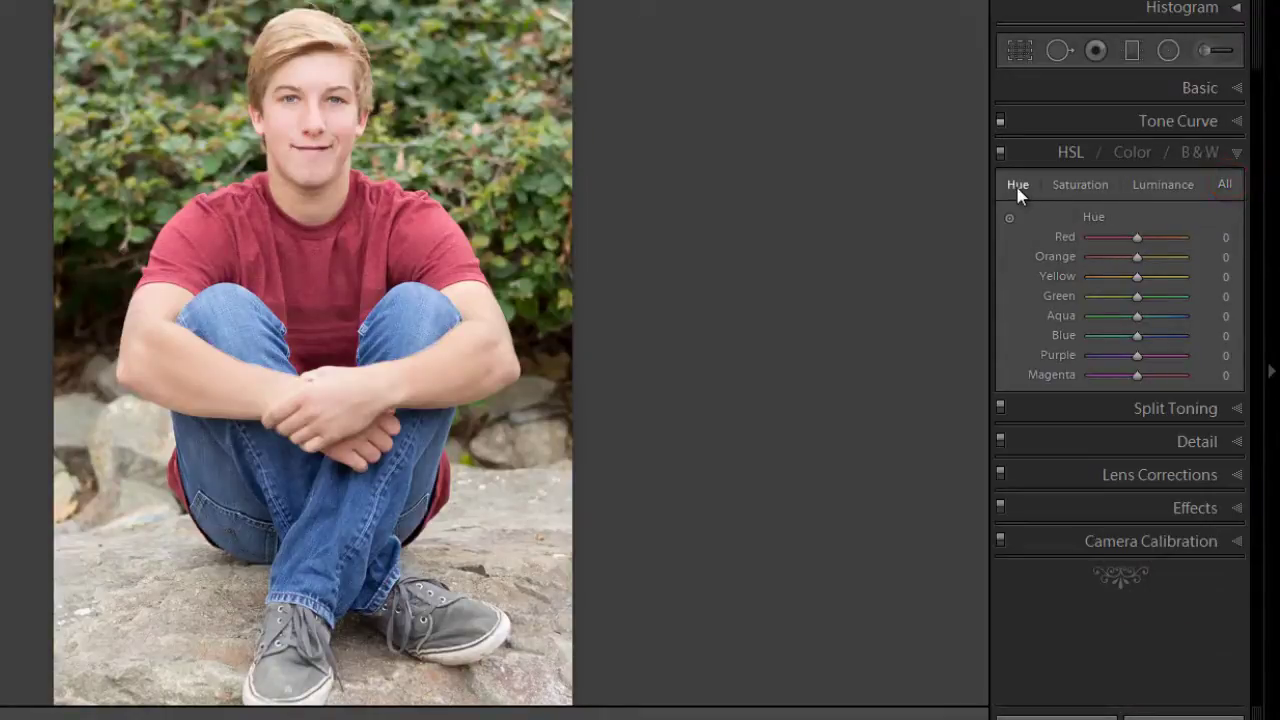
left_click(1134, 156)
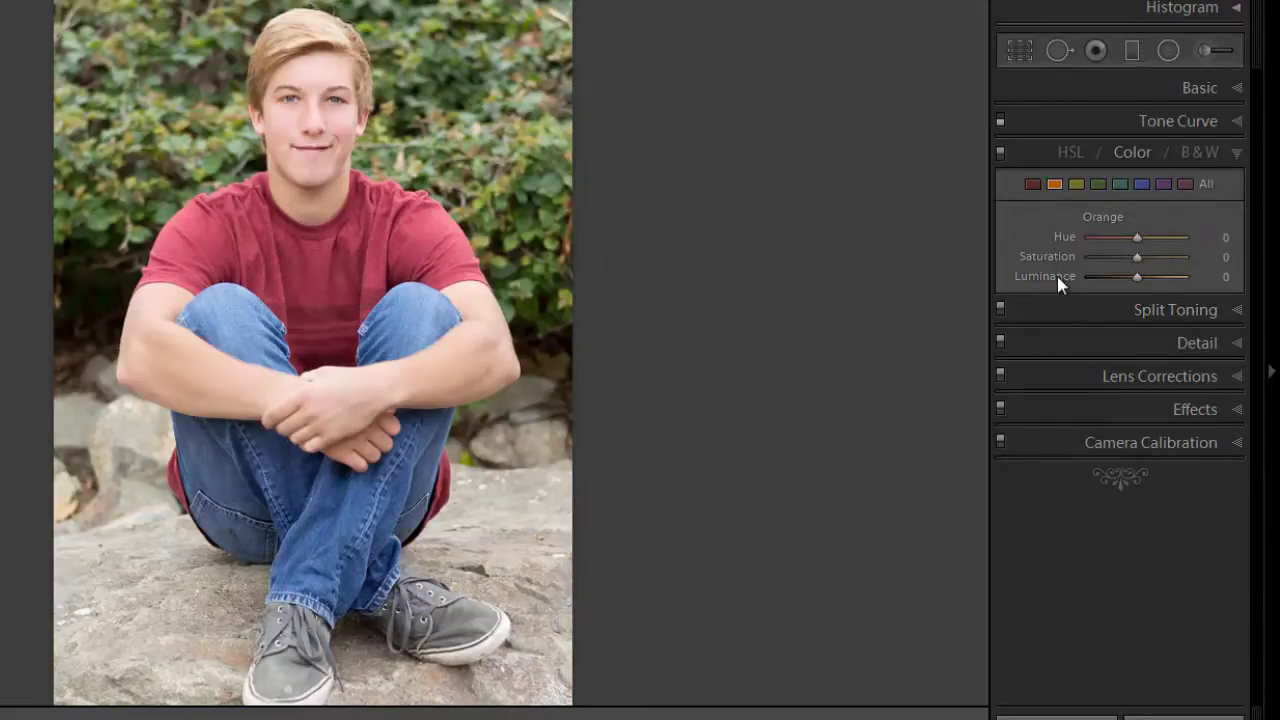
- In the Hue view, try shifting the Green hue, then reset Green back to 0
left_click(1070, 153)
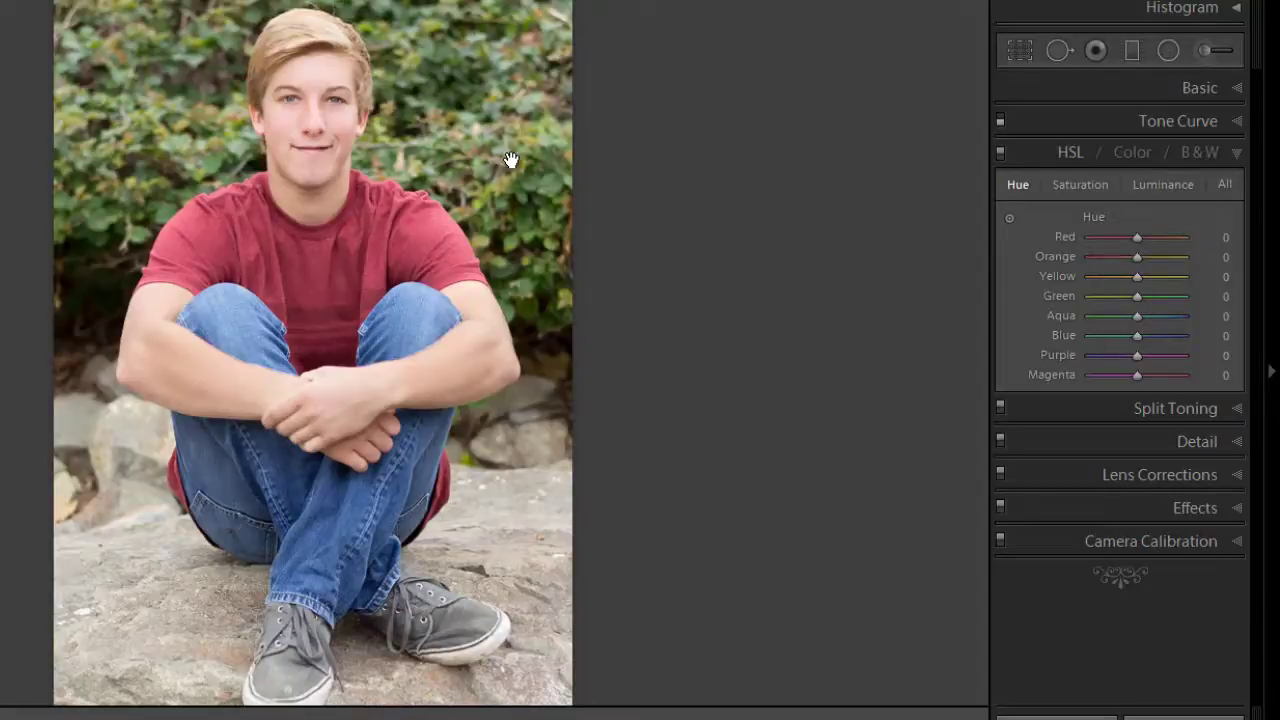
left_click_drag(1136, 297, 1108, 299)
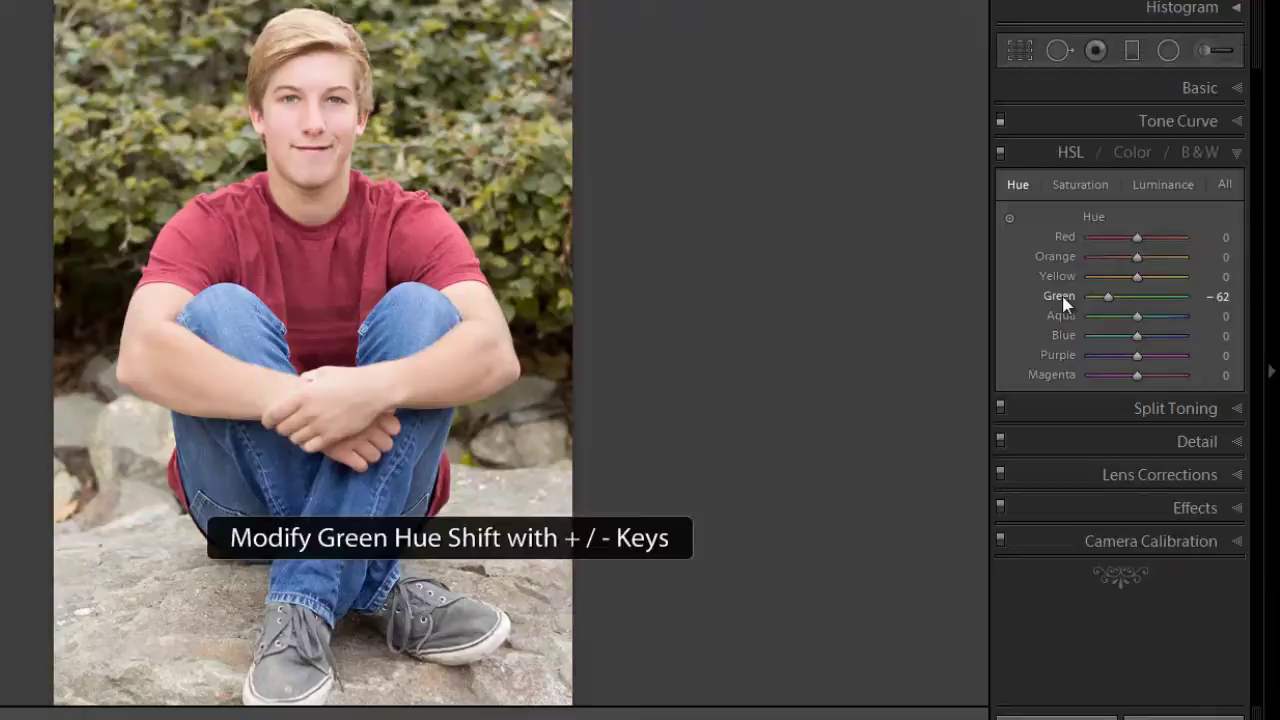
double_click(1060, 296)
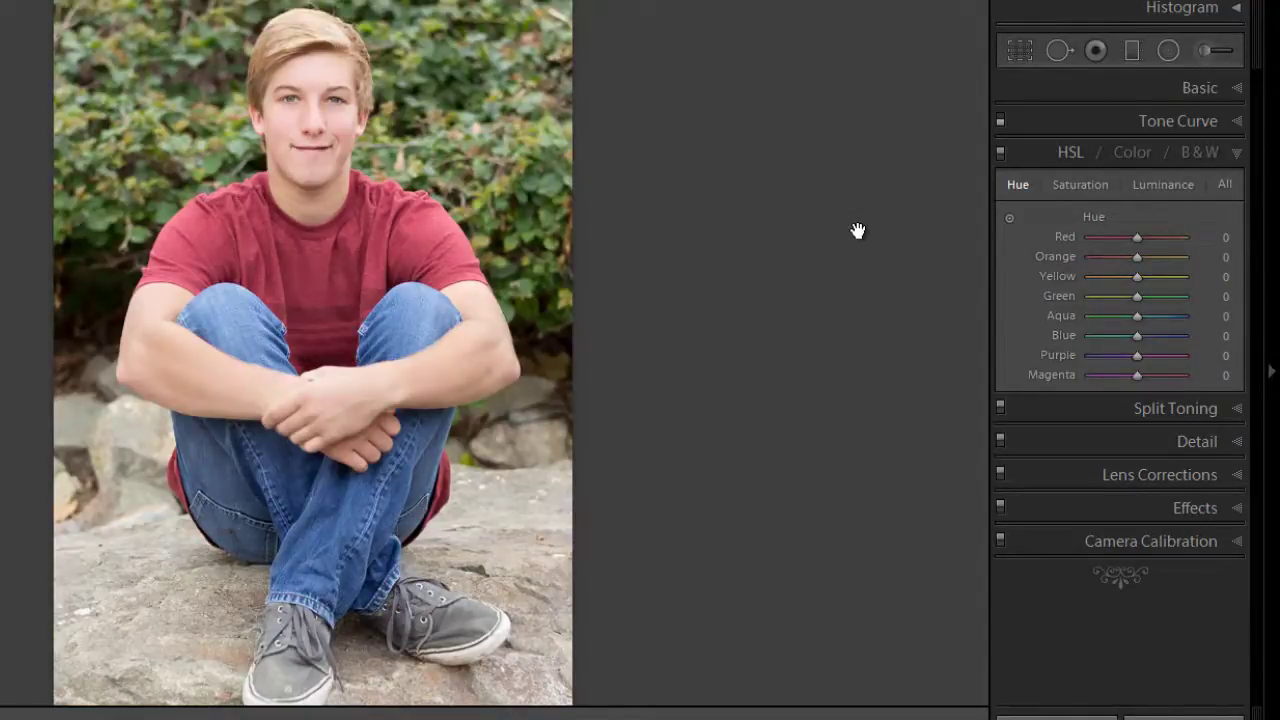
- Drag up on the foliage with the targeted adjustment tool to set Green hue +27 and Yellow +4
left_click(1012, 222)
left_click_drag(512, 241, 502, 120)
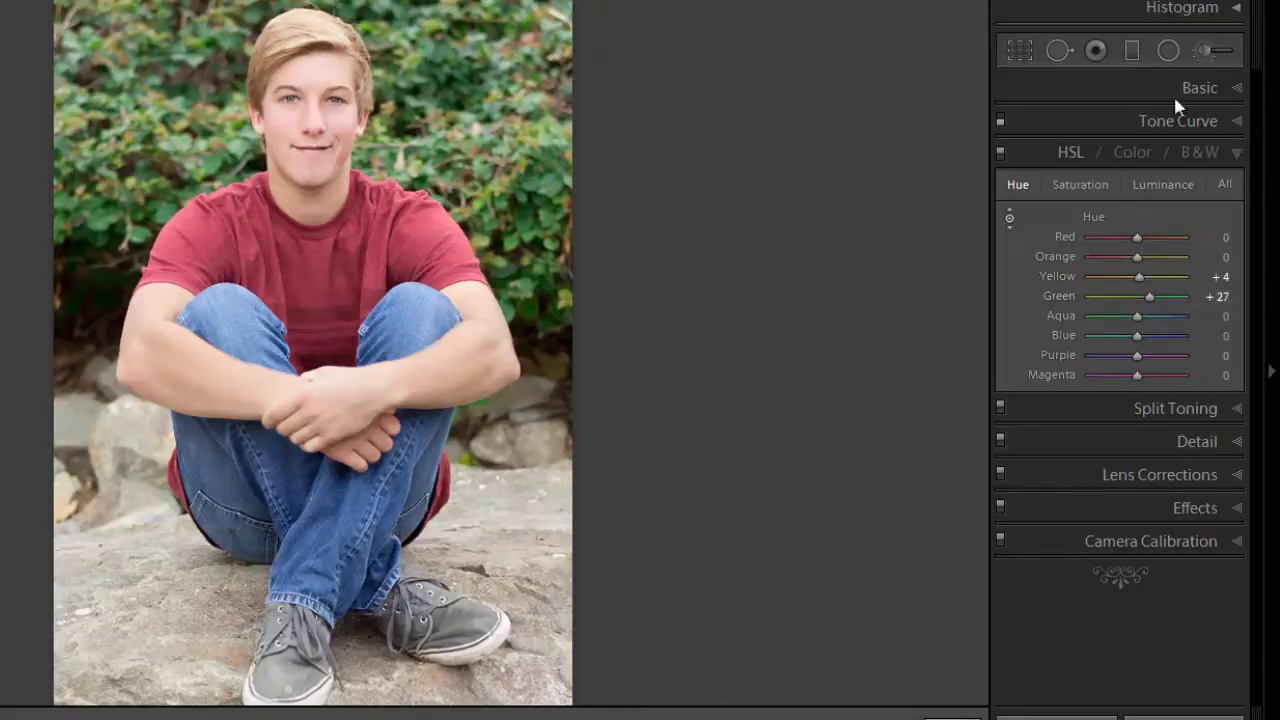
- In Saturation, drag up on the jeans to set Blue saturation +32 and Purple +5
left_click(1085, 186)
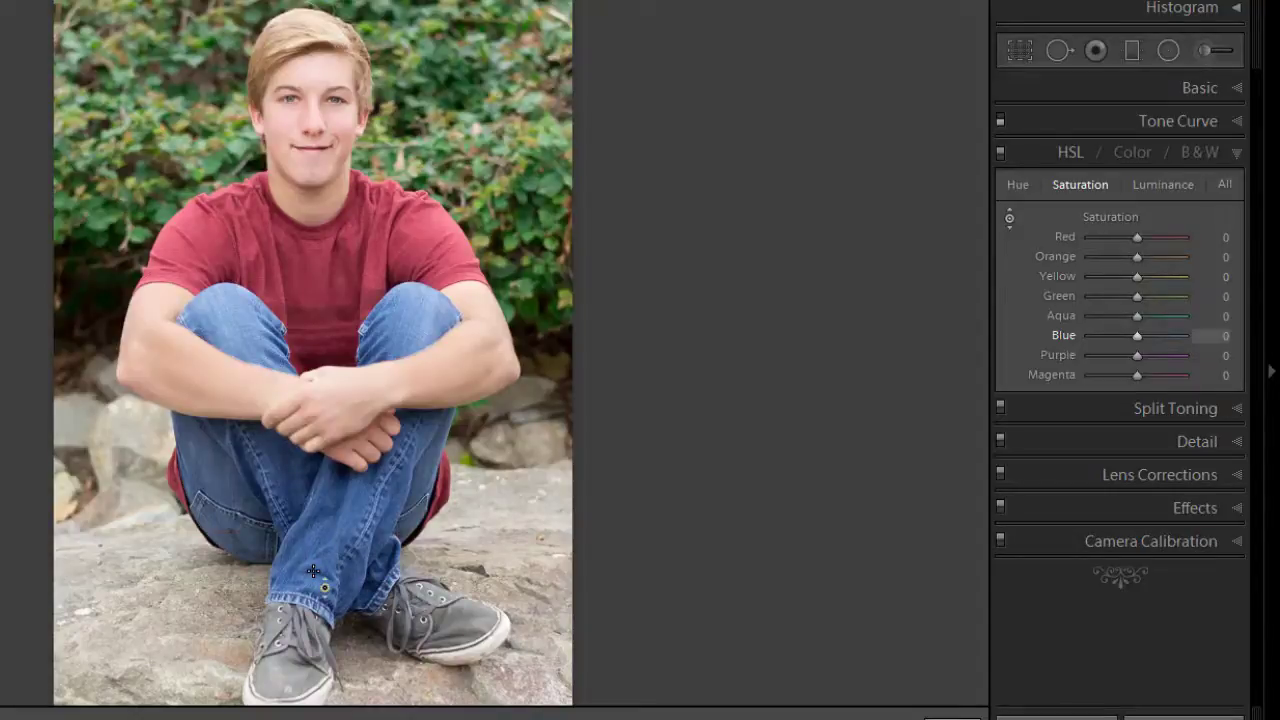
left_click_drag(313, 570, 333, 488)
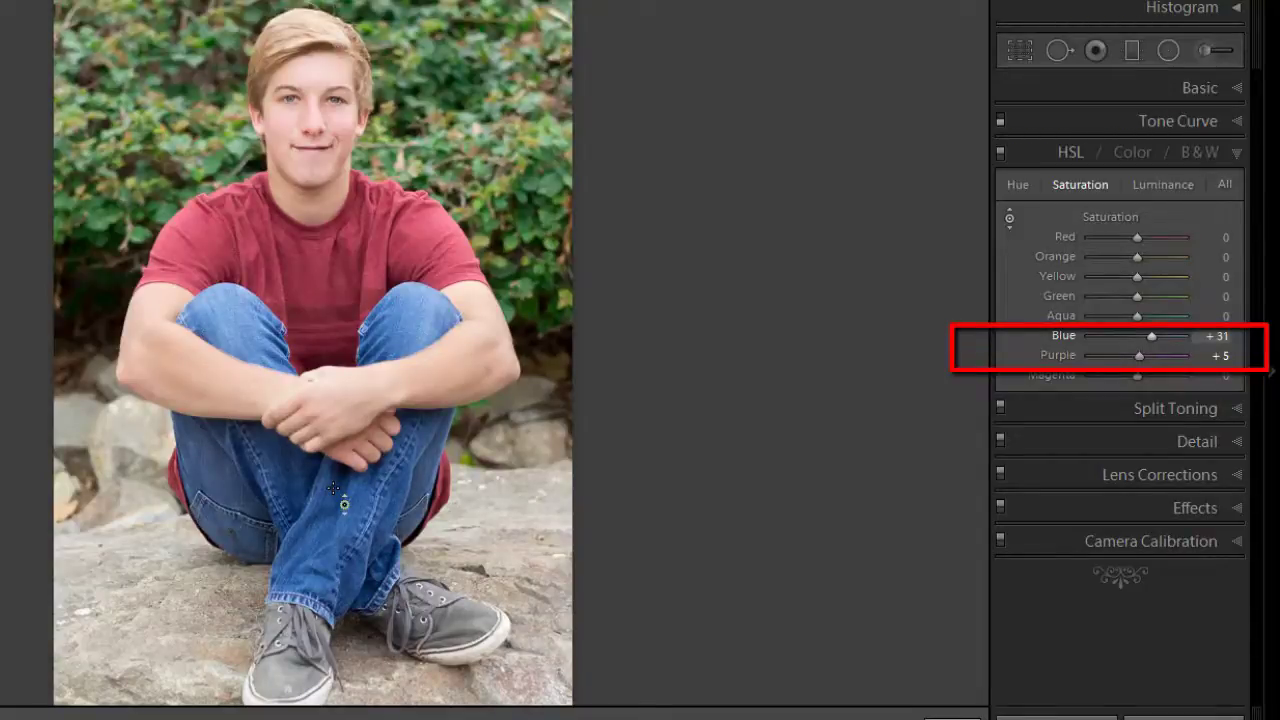
left_click_drag(334, 488, 336, 482)
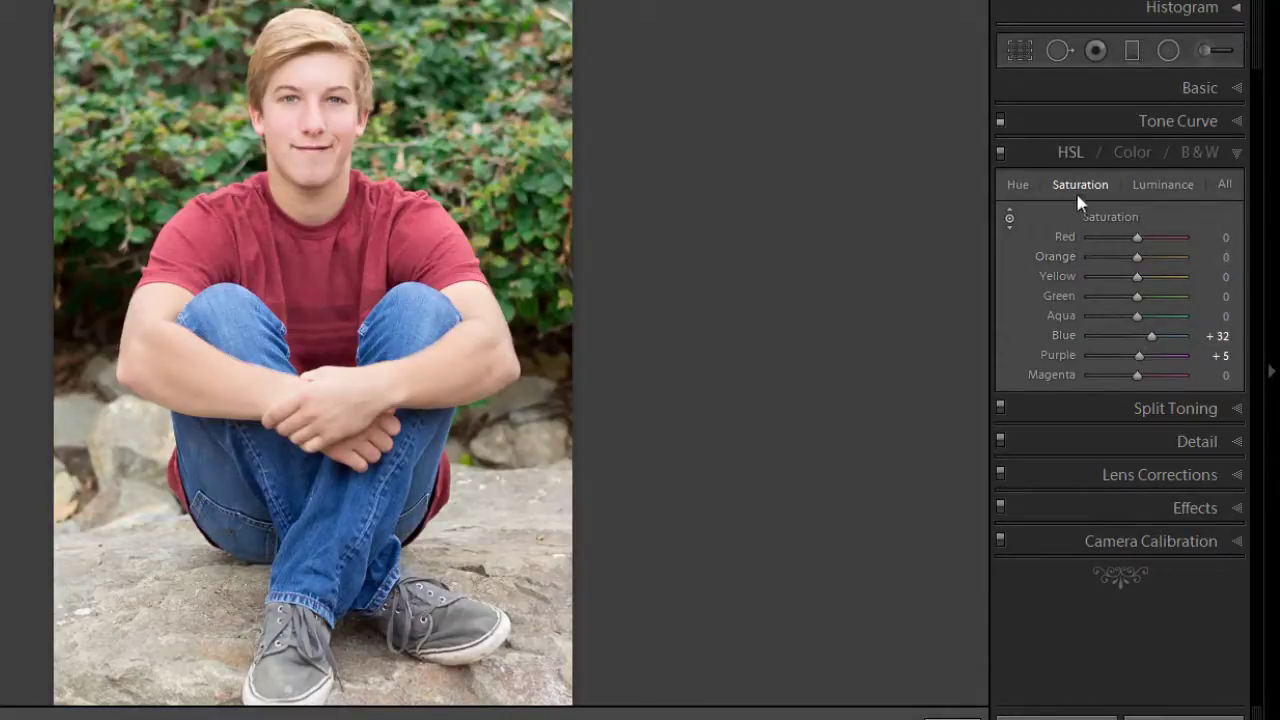
- In Luminance, drag down on the jeans to set Blue luminance −20 and Purple −4
left_click(1165, 186)
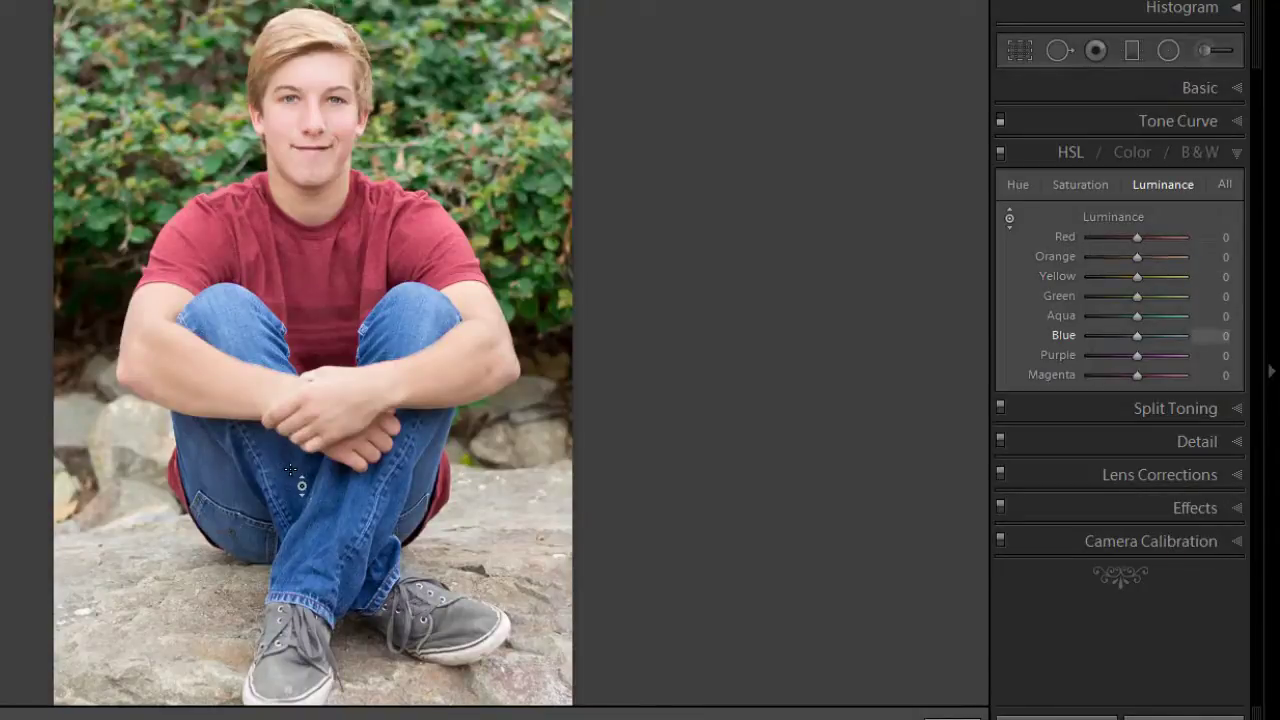
key("Up")
left_click_drag(302, 512, 312, 546)
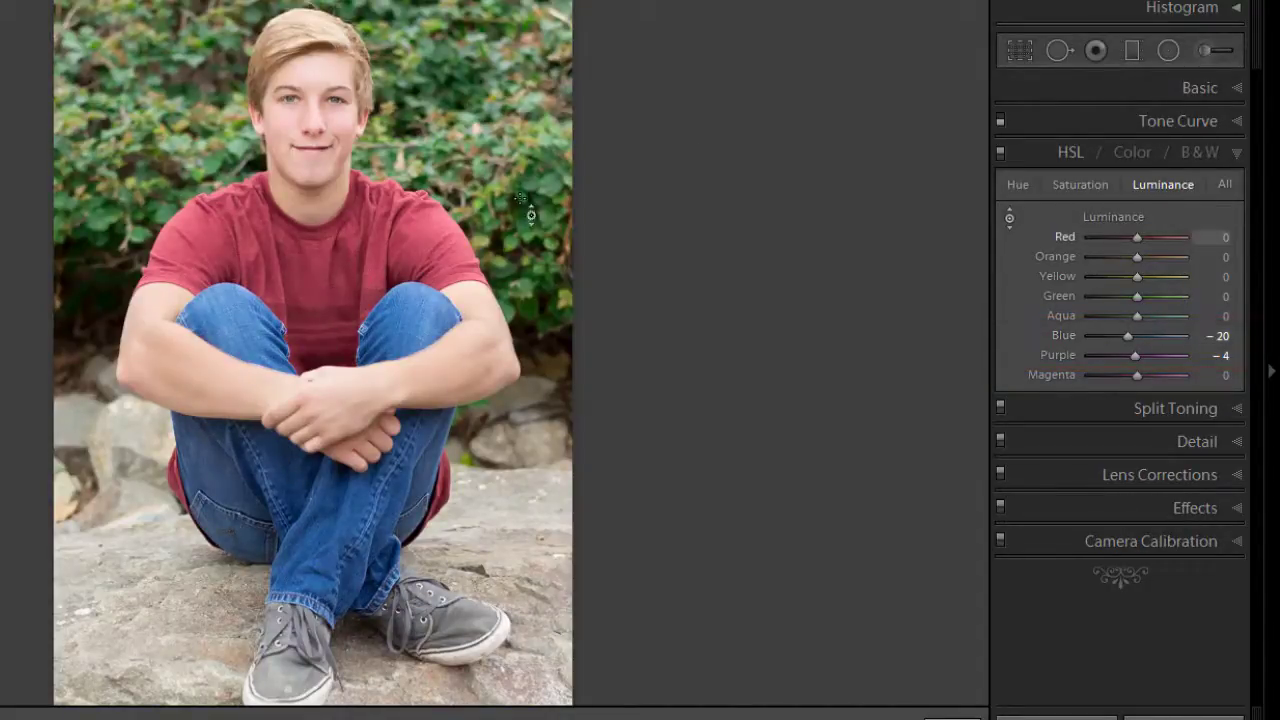
- In Saturation, drag up on the red shirt to push Red to +100 and Orange to +2
left_click(1093, 191)
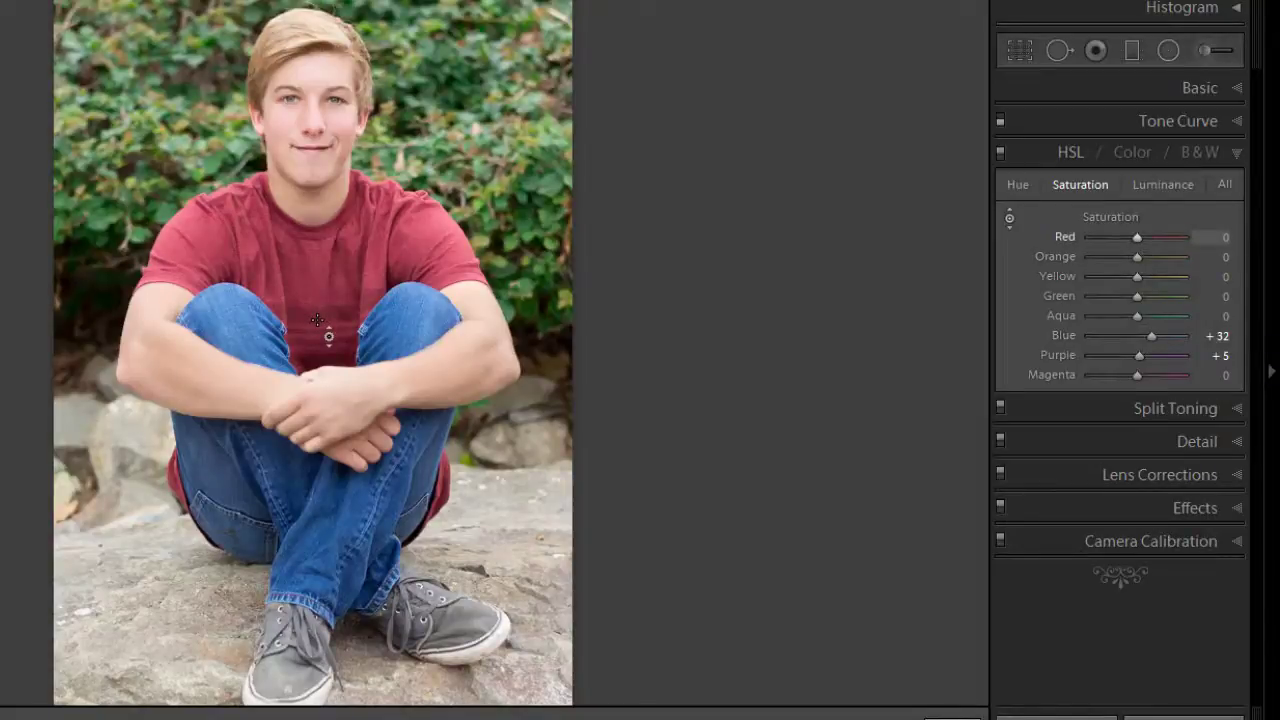
left_click_drag(317, 320, 341, 164)
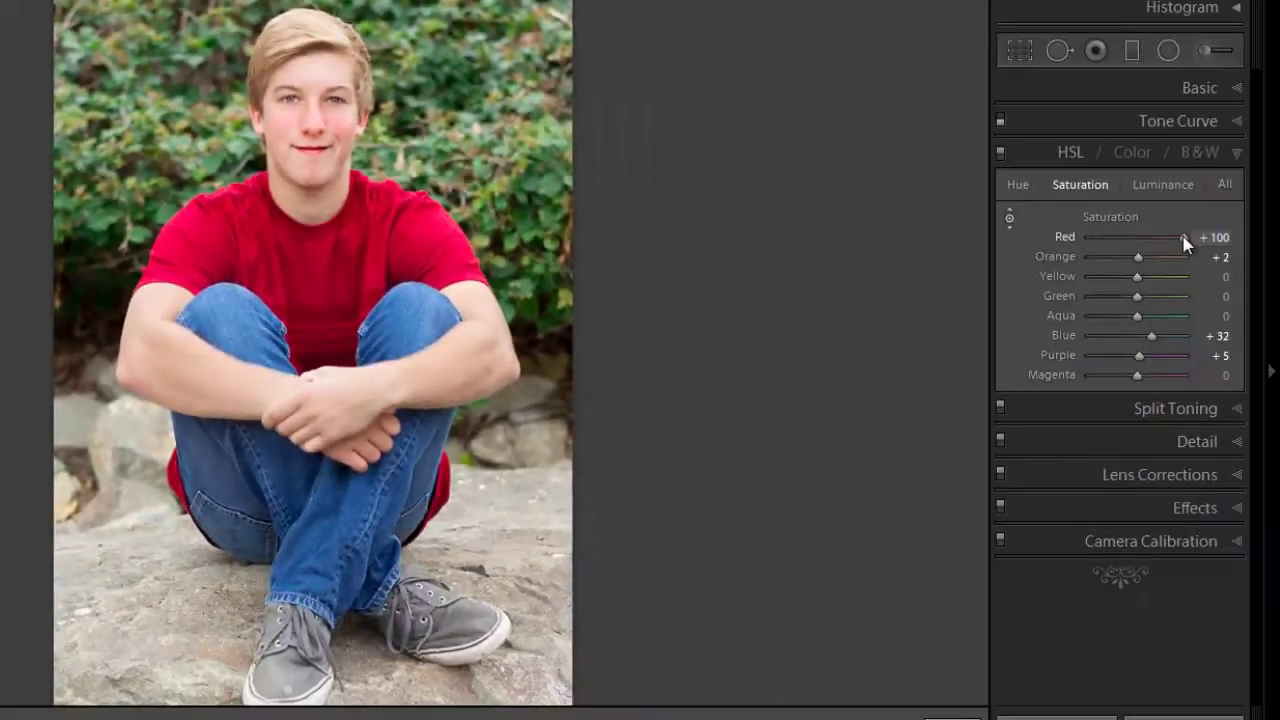
- Lower the Red saturation slider from +100 to +22
left_click_drag(1183, 238, 1148, 239)
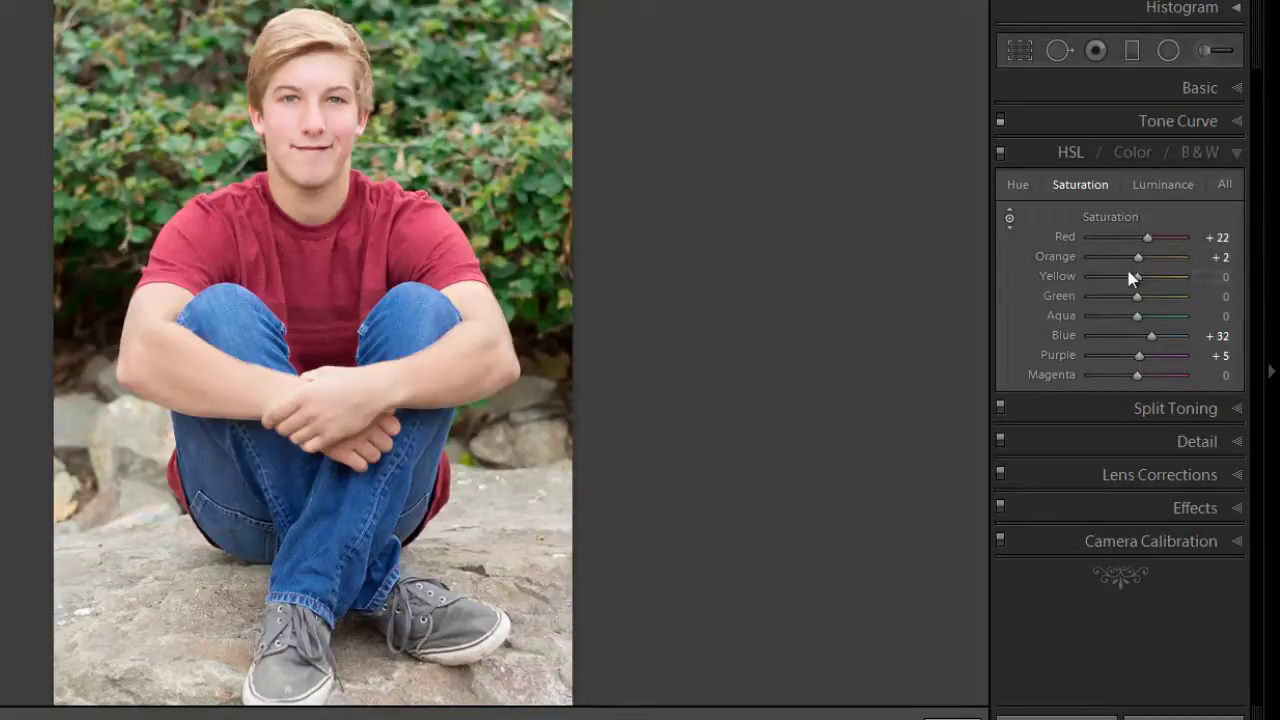
- Warm the face to Orange saturation +15 and Red +23, then toggle HSL off and on to compare
left_click_drag(1138, 257, 1168, 257)
double_click(1063, 260)
left_click_drag(290, 175, 289, 114)
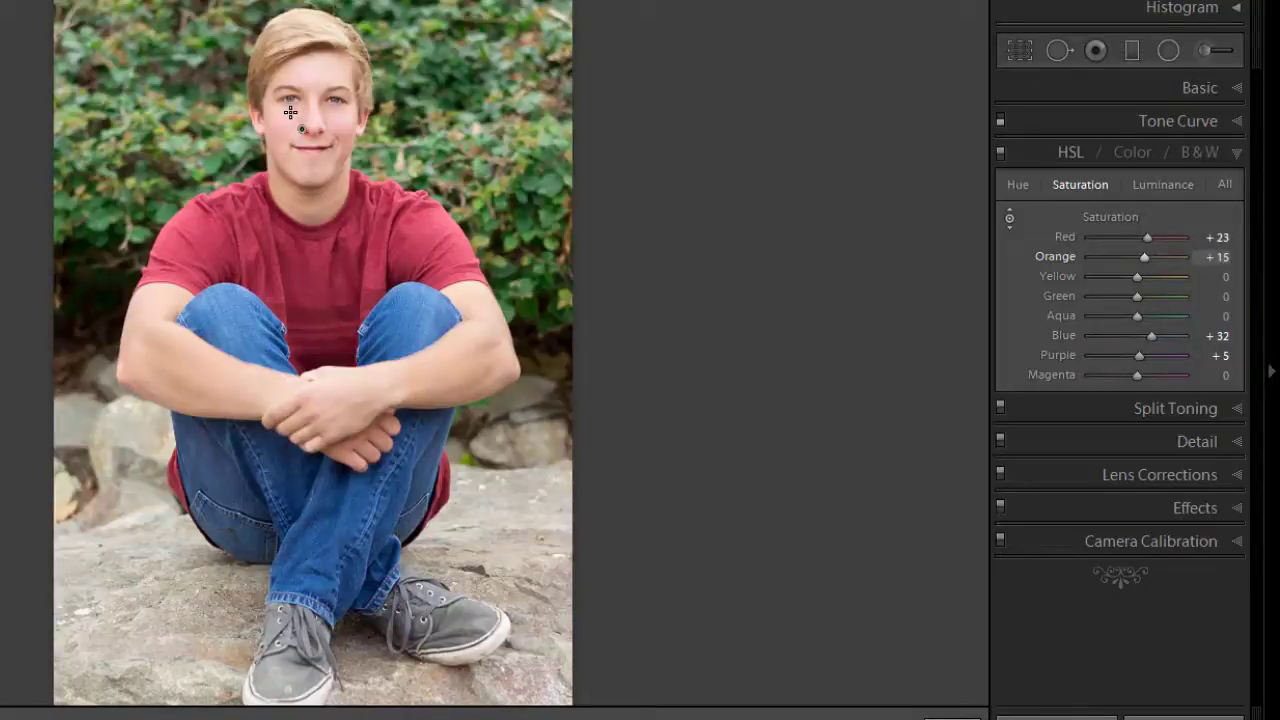
left_click(1000, 152)
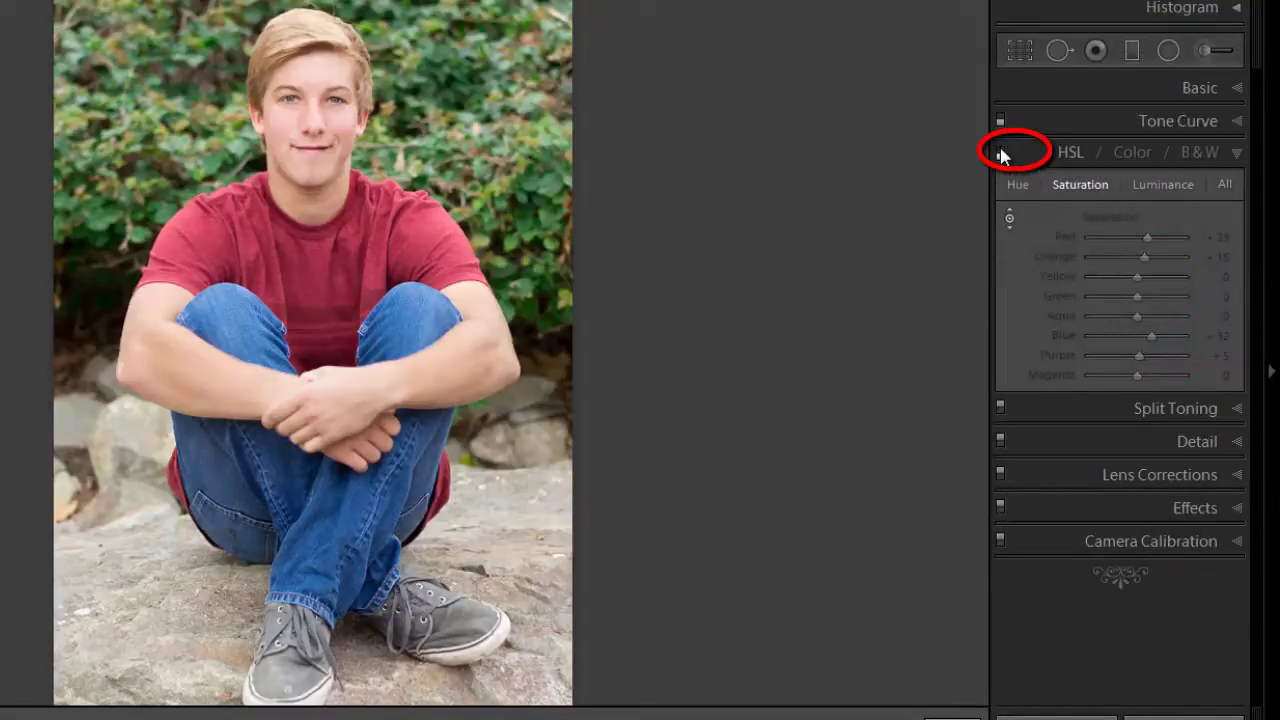
left_click(1000, 152)
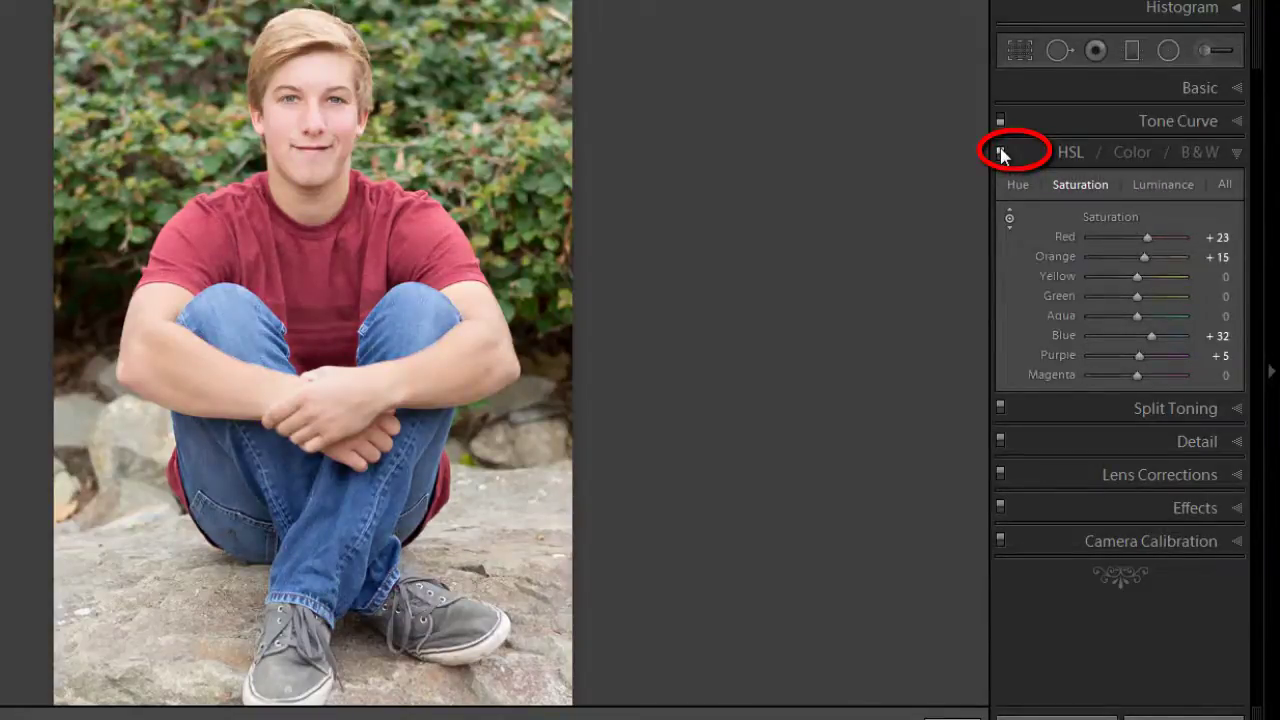